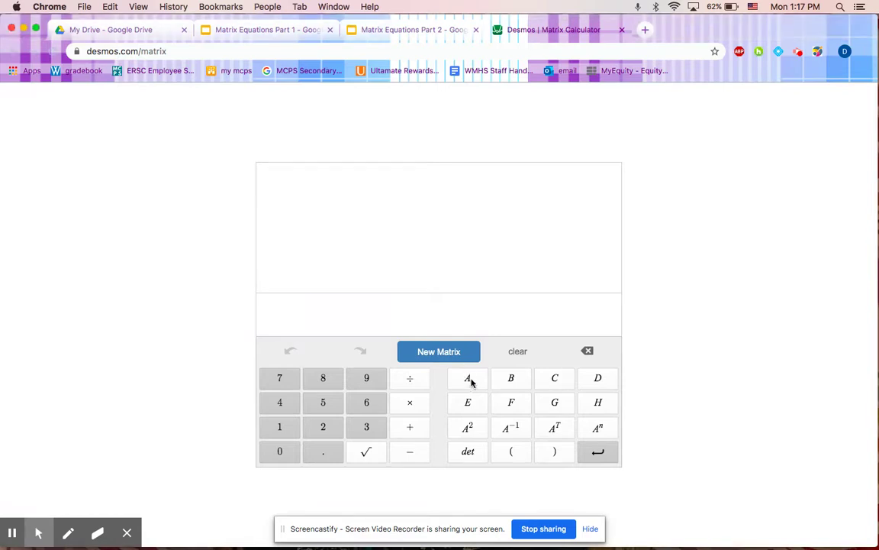
# Start a new empty 2×2 matrix named A
pyautogui.click(470, 381)
pyautogui.click(446, 353)
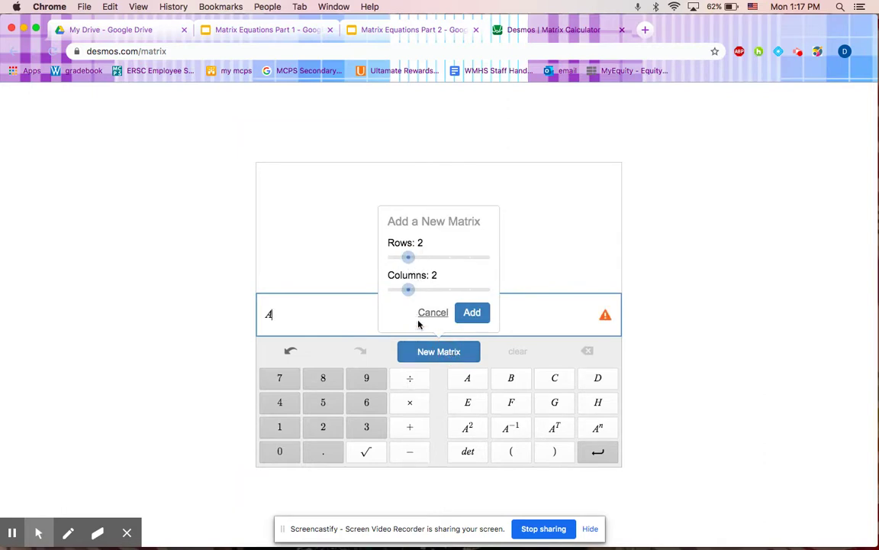
pyautogui.click(473, 315)
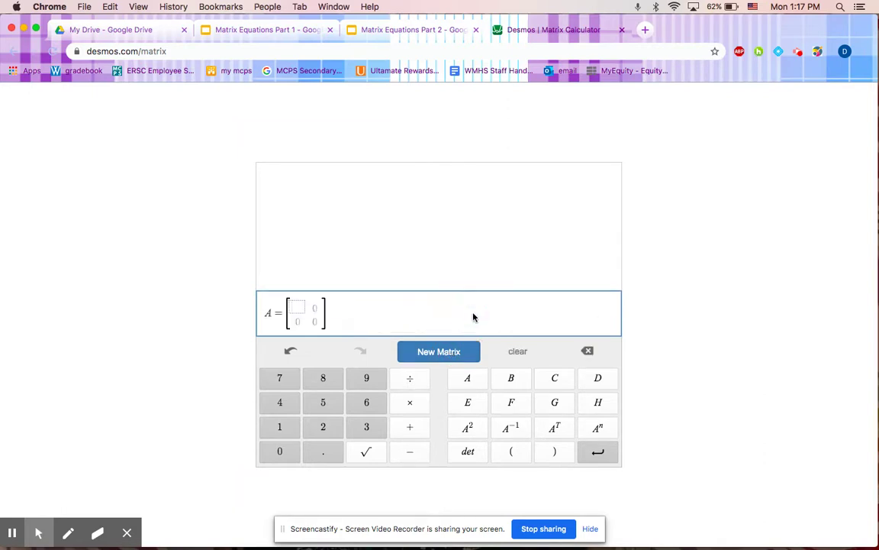
# Fill A with entries 4, −7, −7, 2 and submit it
pyautogui.click(282, 405)
pyautogui.press('Tab')
pyautogui.click(412, 455)
pyautogui.click(279, 378)
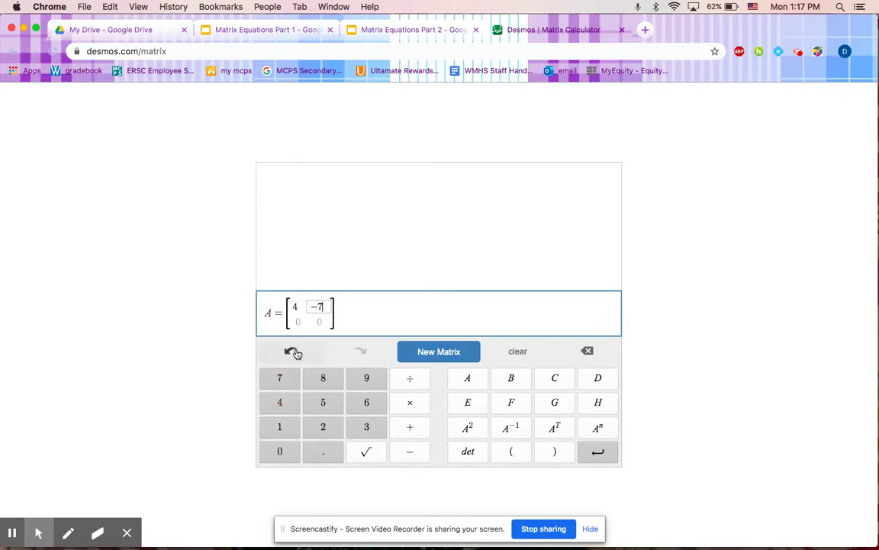
pyautogui.click(297, 321)
pyautogui.click(410, 458)
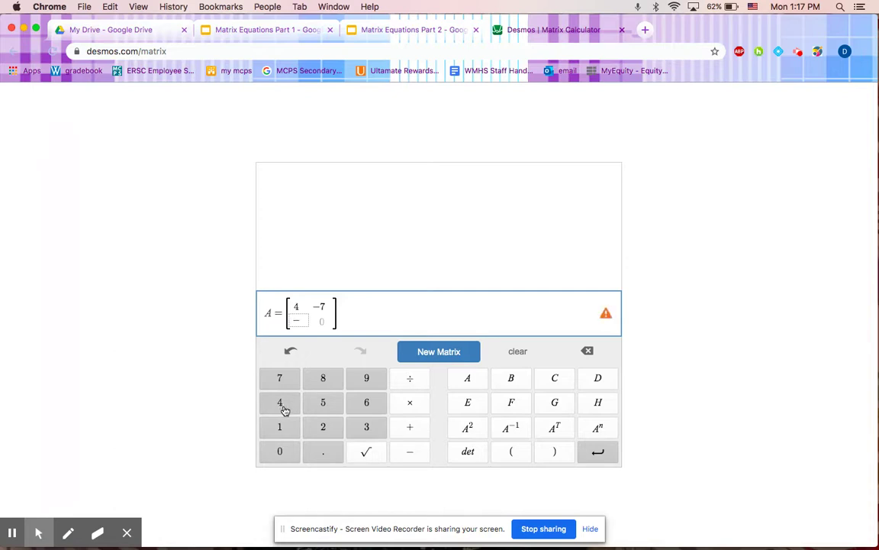
pyautogui.click(280, 379)
pyautogui.click(329, 322)
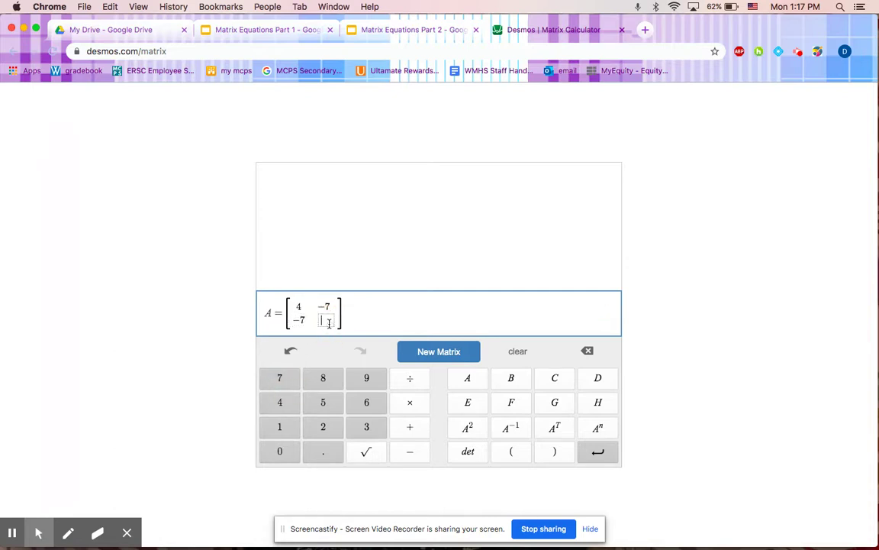
pyautogui.click(323, 426)
pyautogui.click(598, 454)
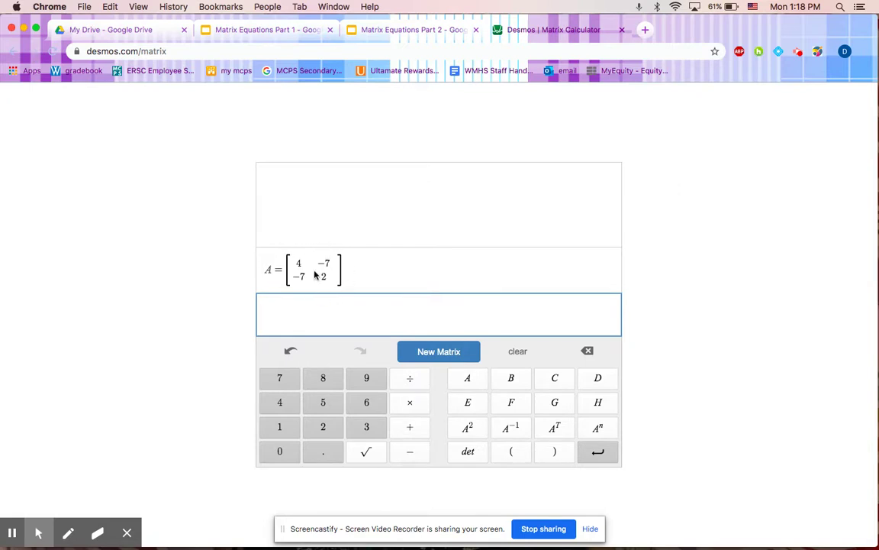
# Create a new two-row, one-column matrix named B
pyautogui.click(512, 387)
pyautogui.click(459, 351)
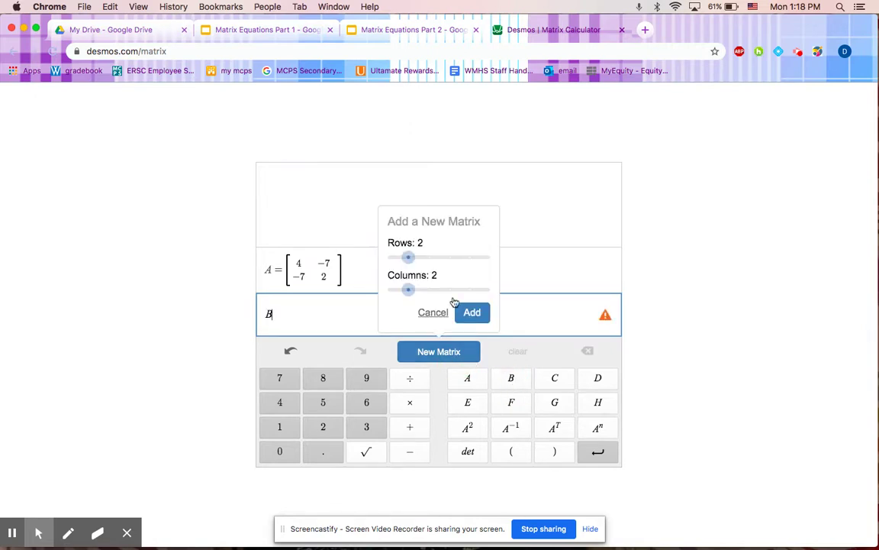
pyautogui.click(409, 292)
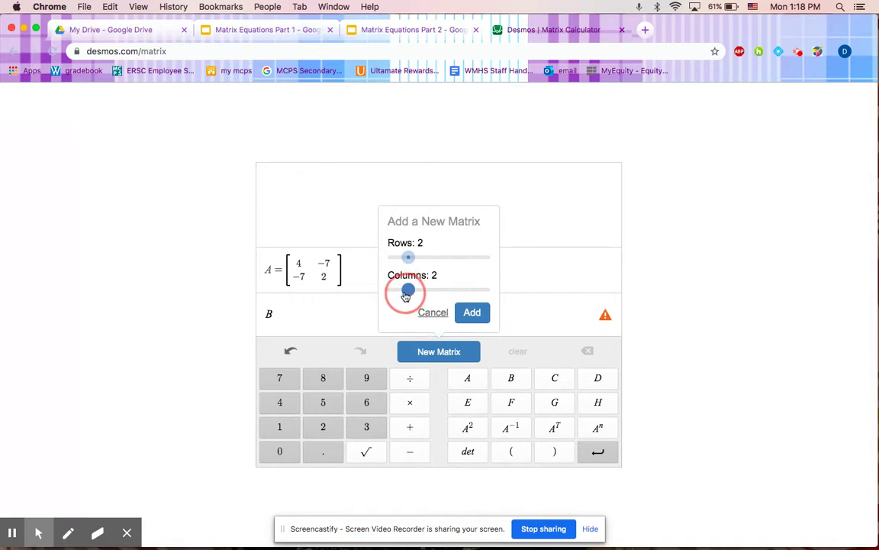
pyautogui.moveTo(409, 292); pyautogui.dragTo(403, 293)
pyautogui.click(483, 317)
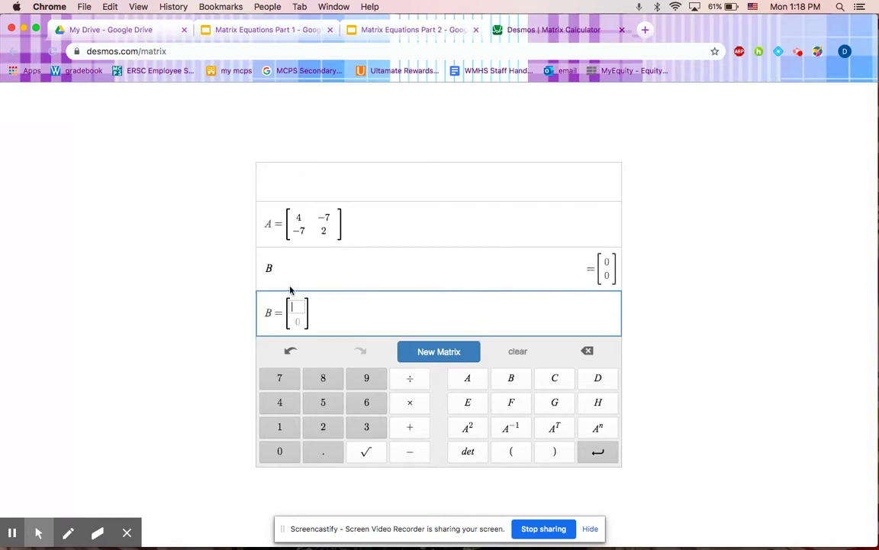
# Fill B with 6 and 12, submit it, and select the stray B row
pyautogui.click(367, 401)
pyautogui.press('Tab')
pyautogui.click(280, 427)
pyautogui.click(323, 427)
pyautogui.click(603, 457)
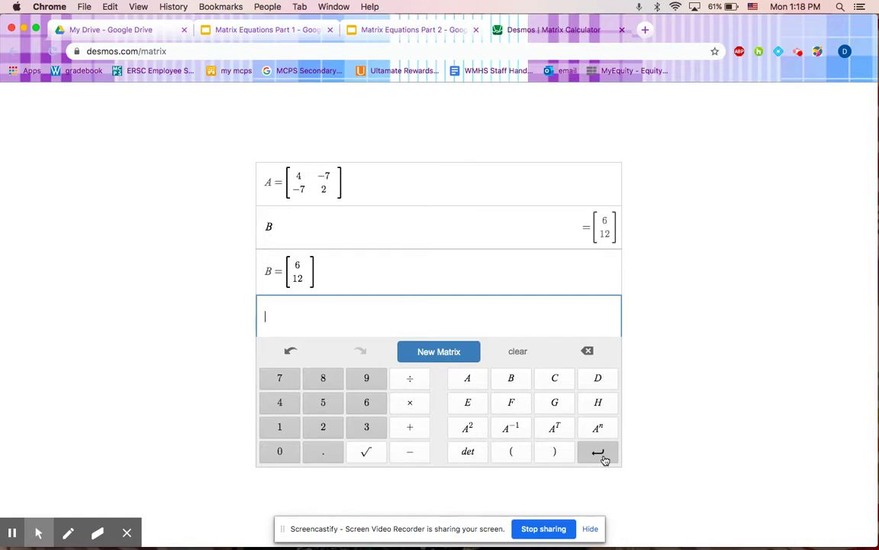
pyautogui.click(415, 229)
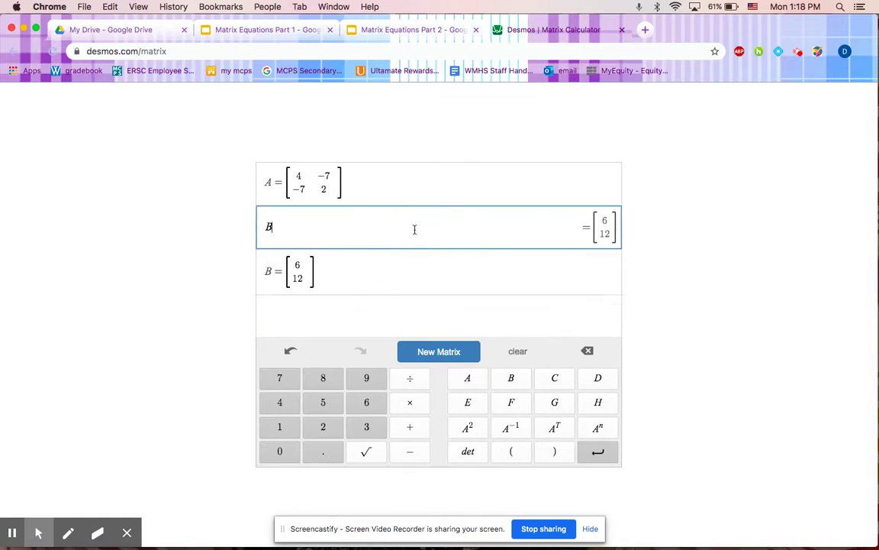
# Delete the stray B row, leaving only A and B, with an empty line ready
pyautogui.press('BackSpace')
pyautogui.press('BackSpace')
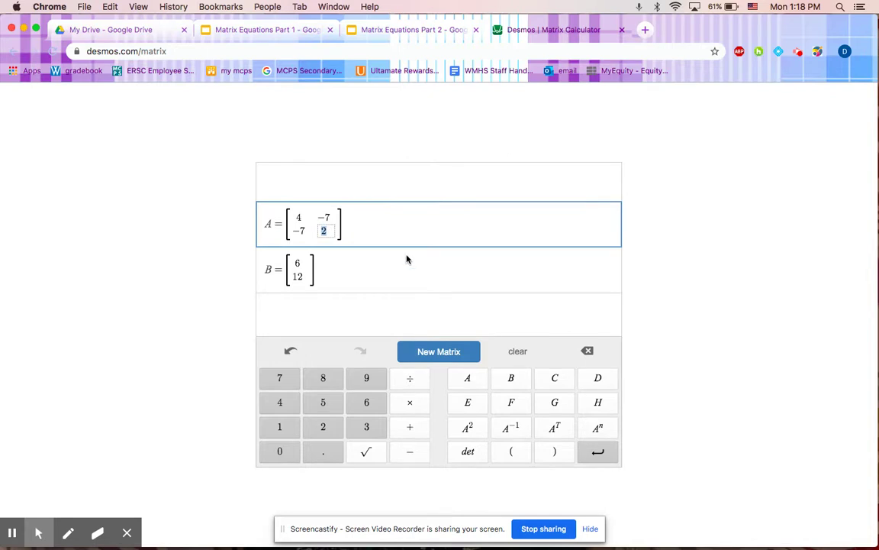
pyautogui.click(414, 287)
pyautogui.click(347, 309)
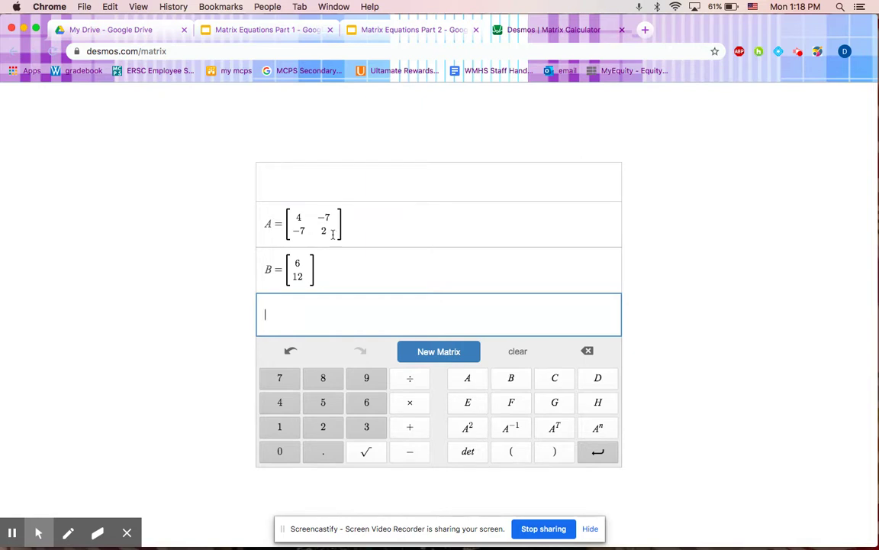
# Evaluate A⁻¹, giving [[−0.0487805, −0.170732], [−0.170732, −0.097561]]
pyautogui.click(466, 382)
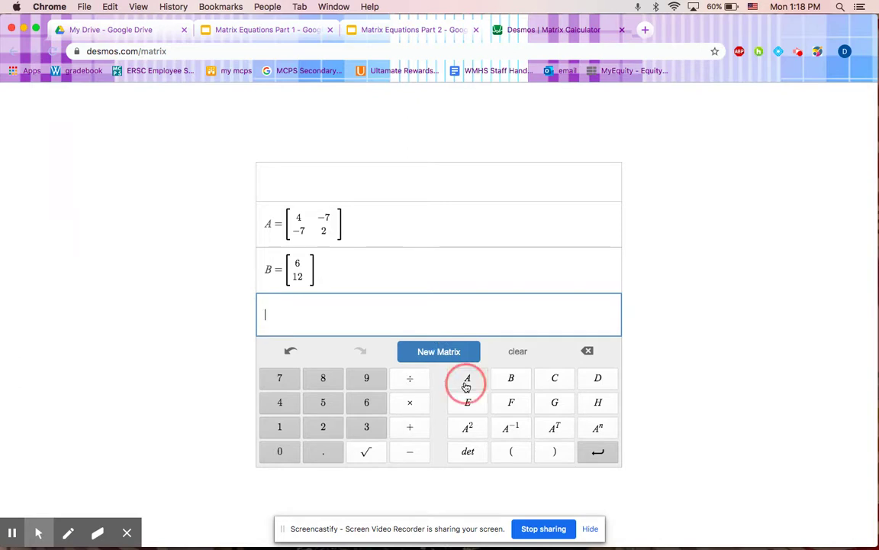
pyautogui.click(510, 427)
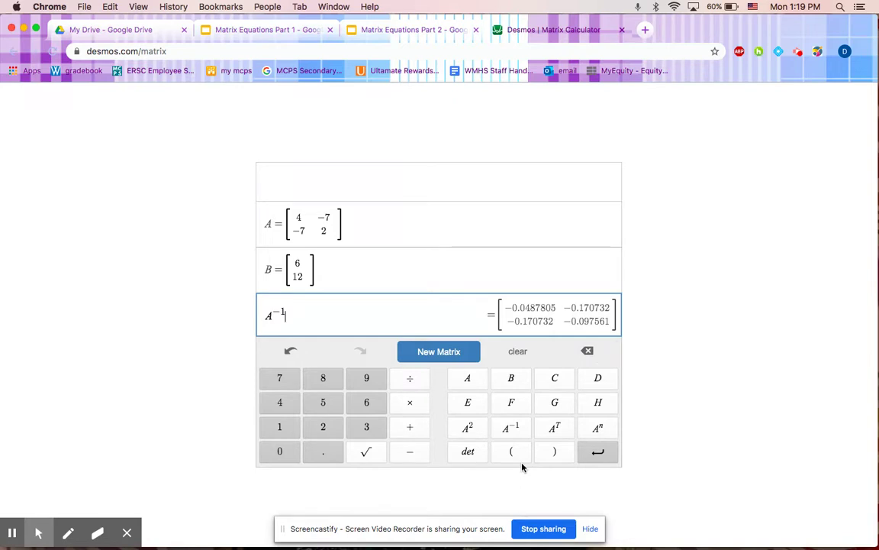
pyautogui.click(600, 454)
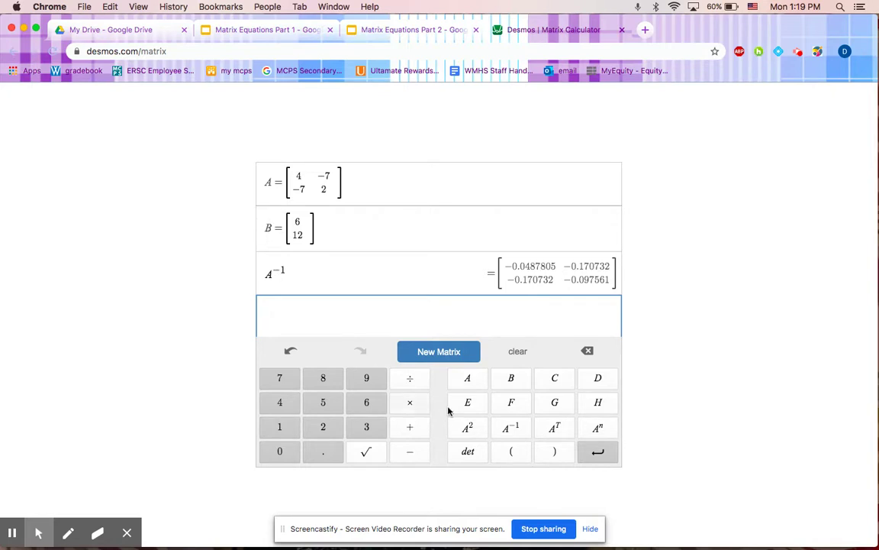
# Evaluate A⁻¹B on a new line, giving the column [−2.34146, −2.19512]
pyautogui.click(467, 377)
pyautogui.click(521, 431)
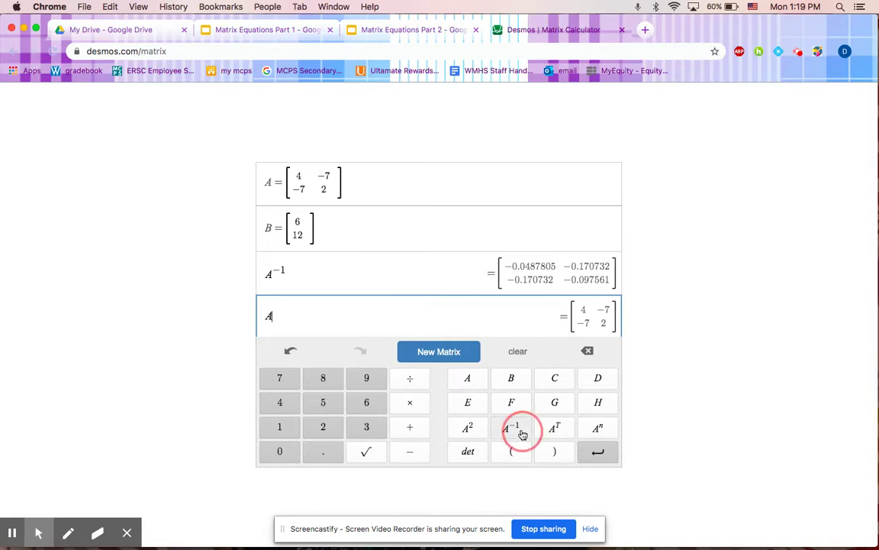
pyautogui.click(512, 381)
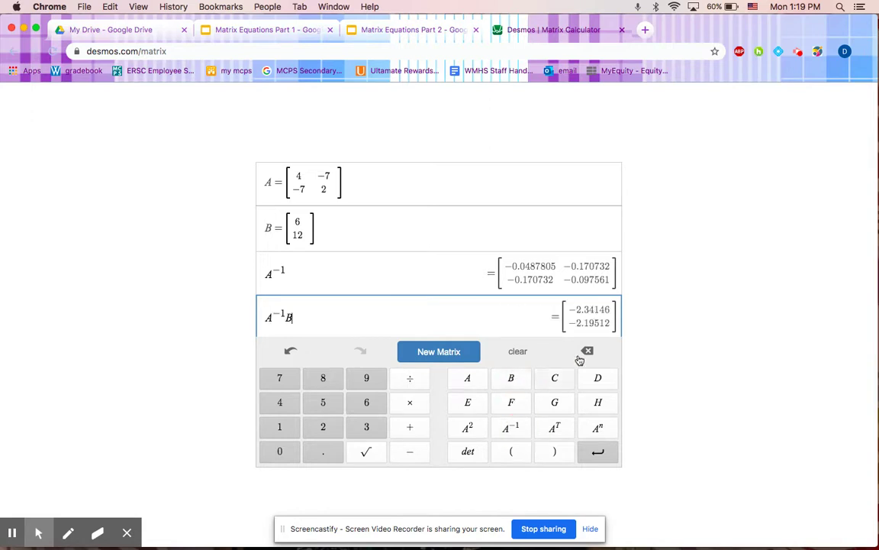